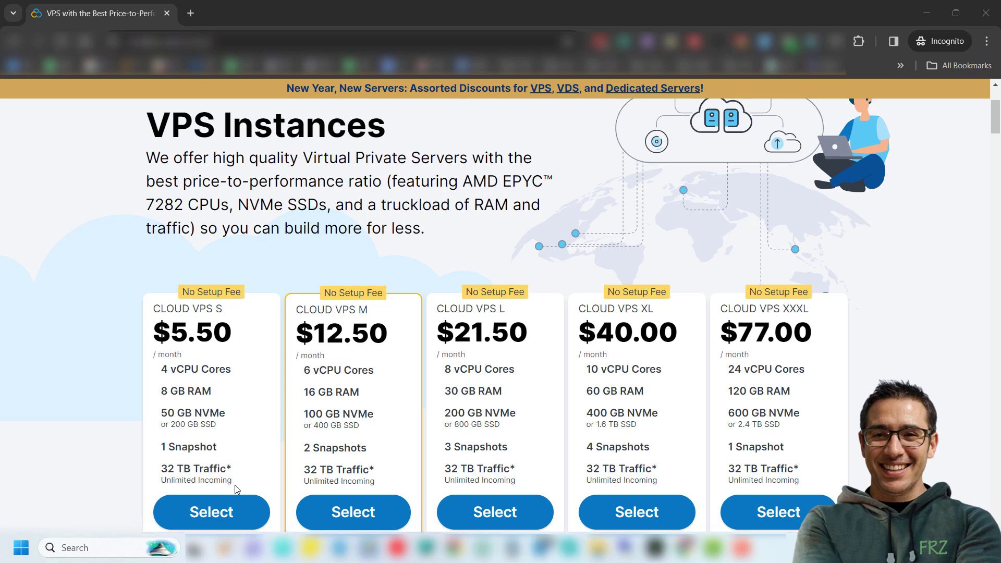
Select the Cloud VPS S plan with 50 GB NVMe storage and reach the Windows Server image list
left_click(237, 513)
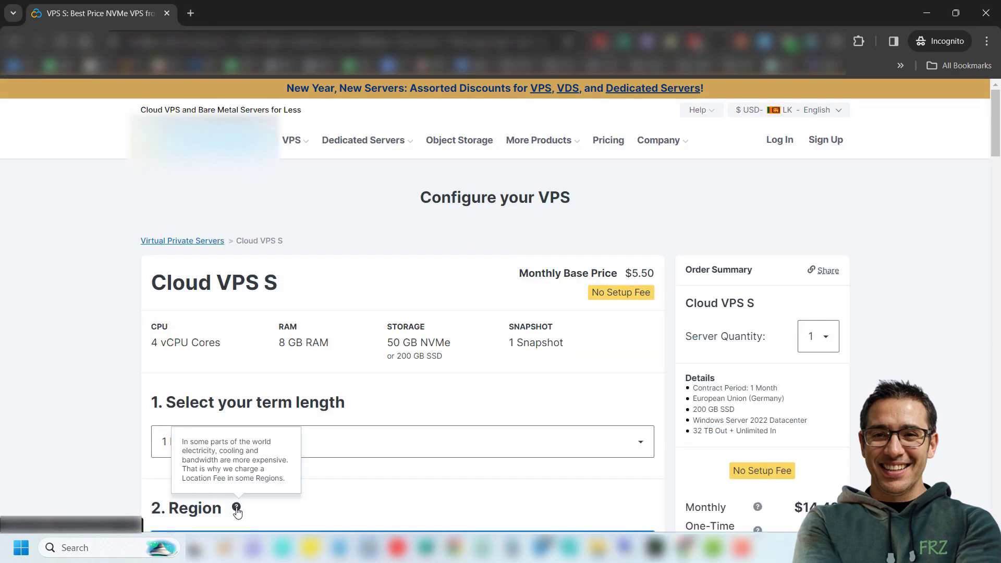
scroll(446, 368, "down", 1)
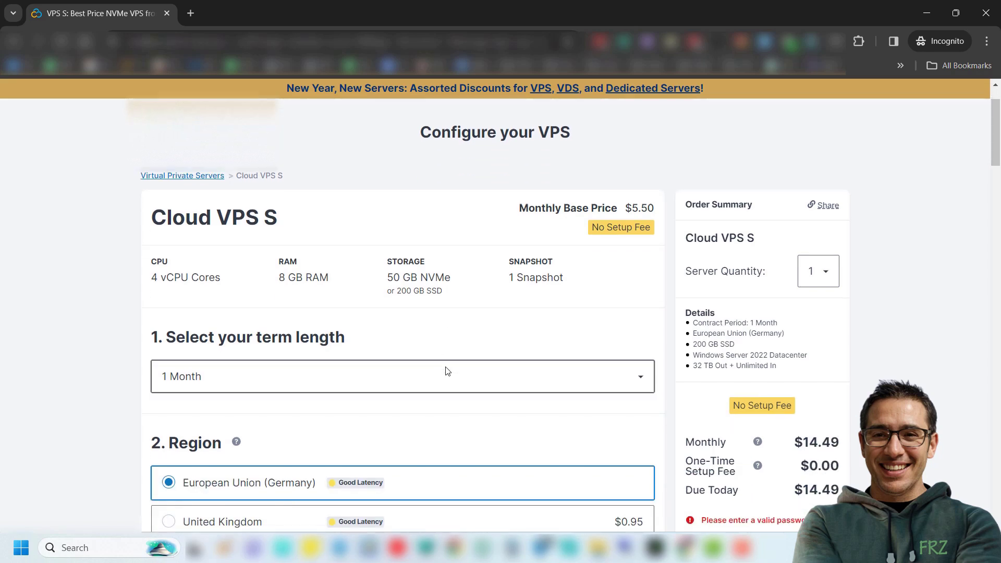
scroll(552, 269, "down", 3)
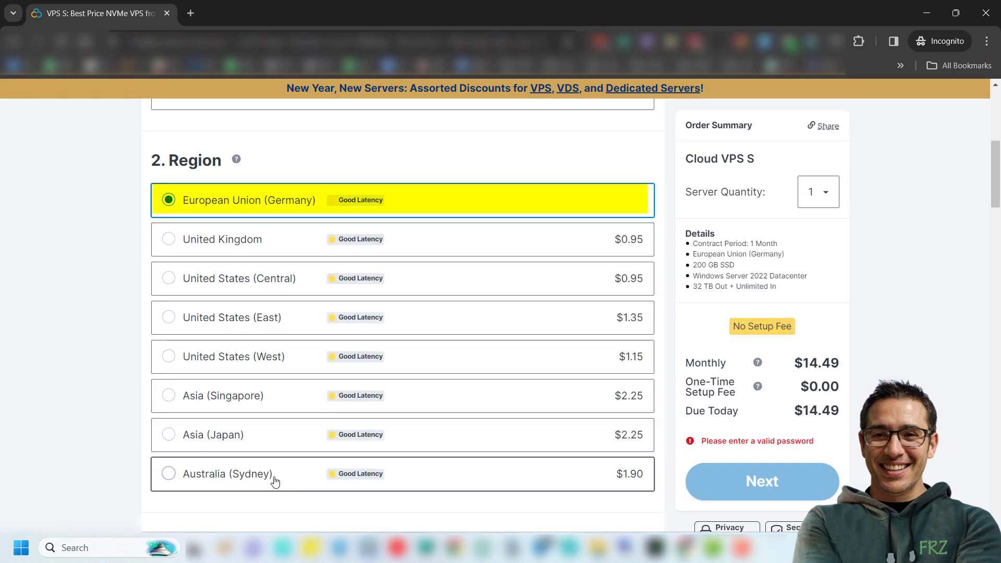
scroll(473, 197, "down", 2)
scroll(472, 196, "down", 1)
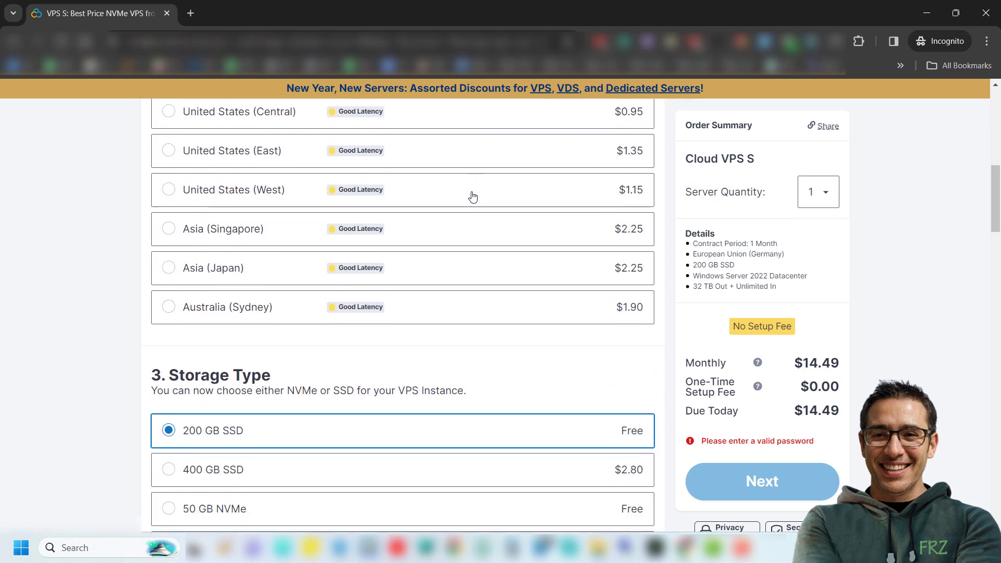
scroll(472, 197, "down", 1)
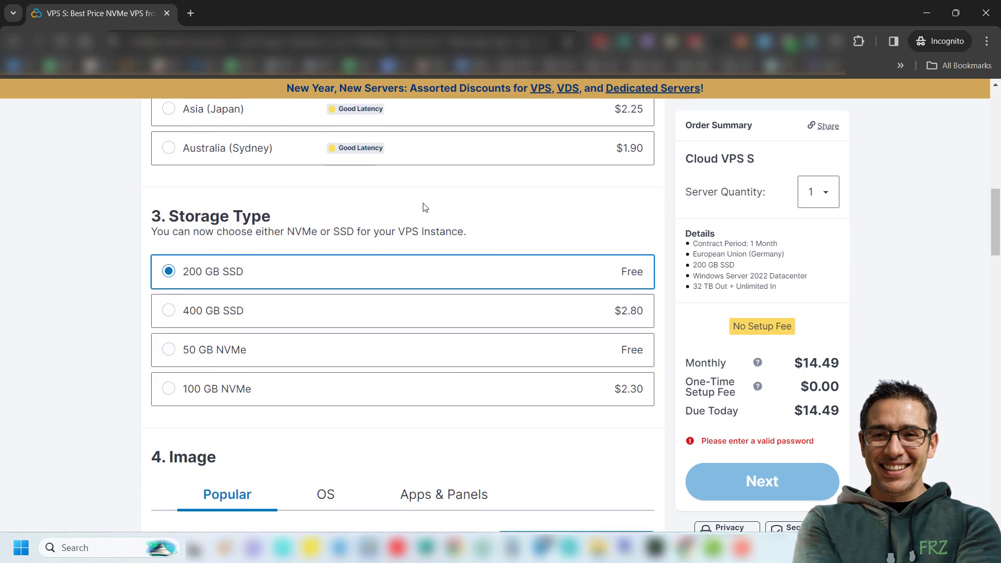
left_click(169, 351)
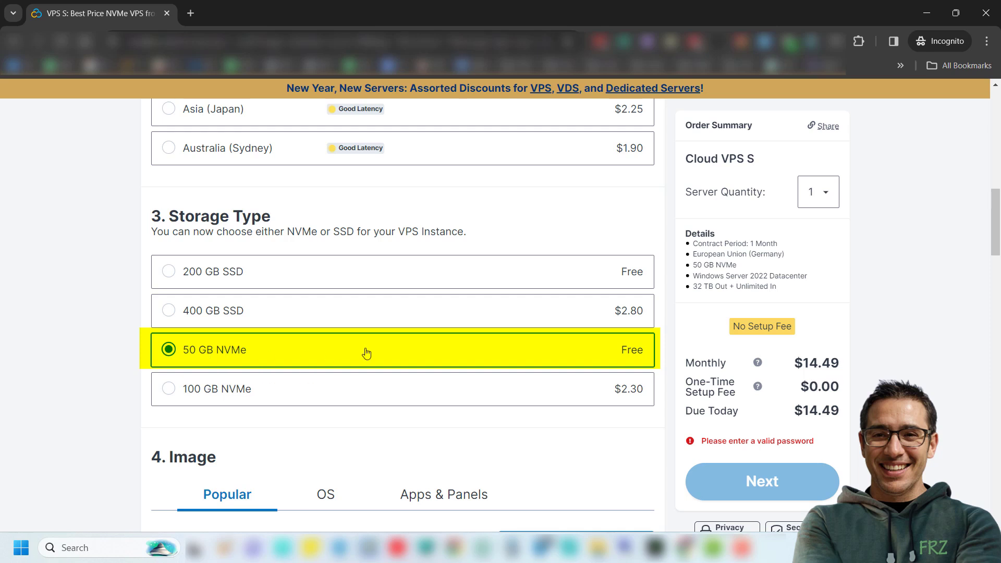
scroll(383, 352, "down", 1)
scroll(383, 352, "down", 1)
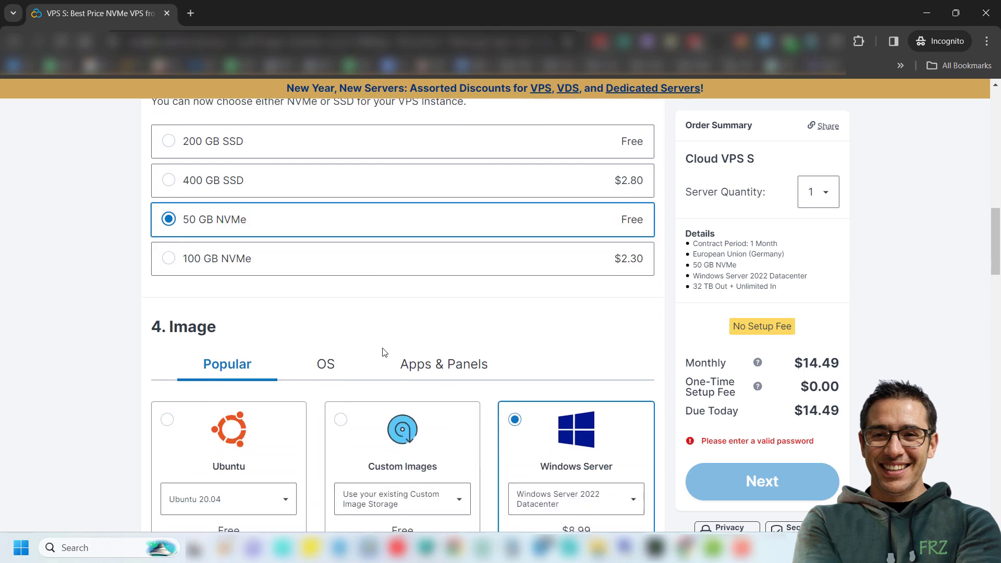
scroll(383, 353, "down", 1)
scroll(383, 353, "down", 1)
scroll(383, 353, "down", 1)
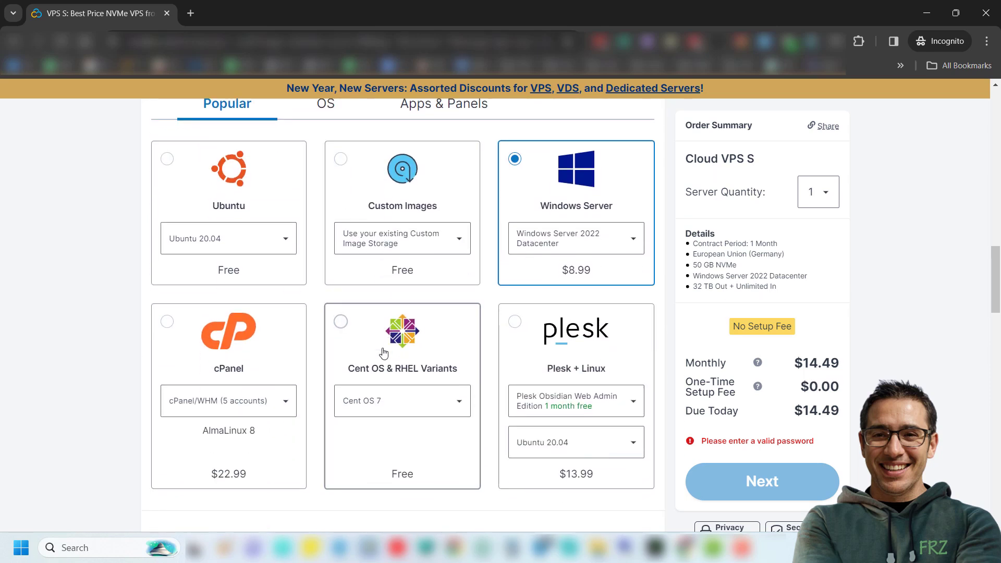
scroll(390, 336, "up", 1)
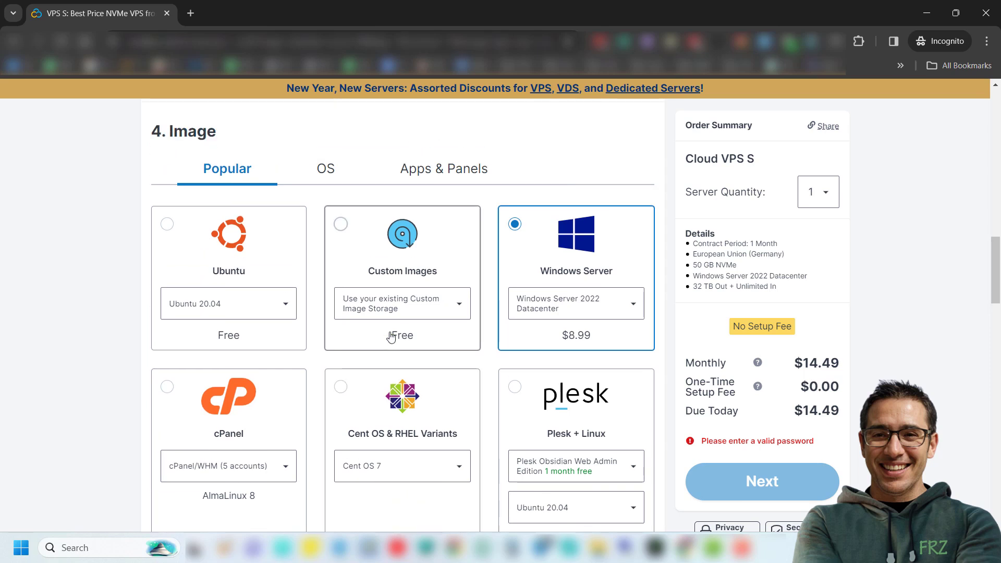
scroll(391, 337, "down", 1)
left_click(627, 285)
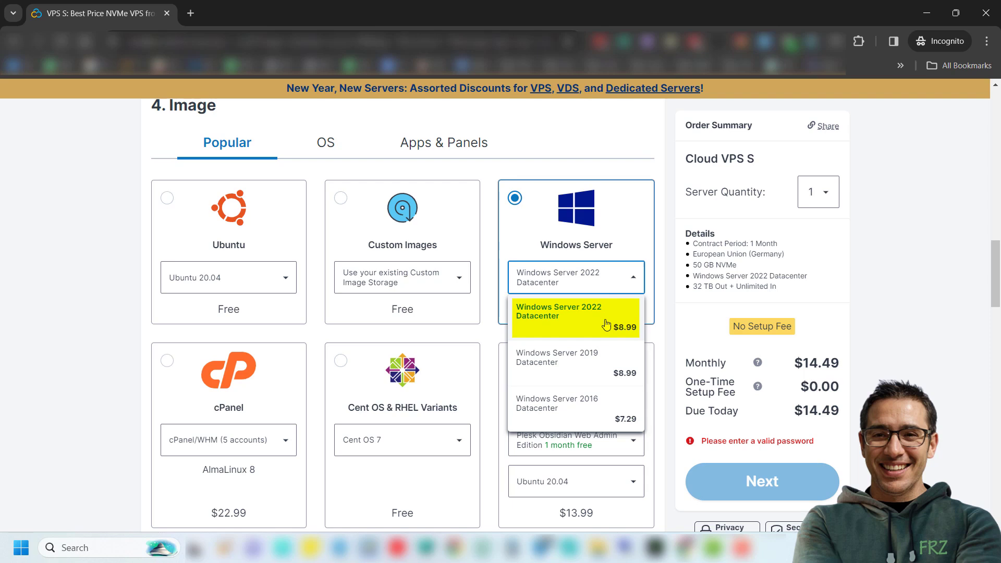
Choose Windows Server 2022 Datacenter as the server image
left_click(604, 325)
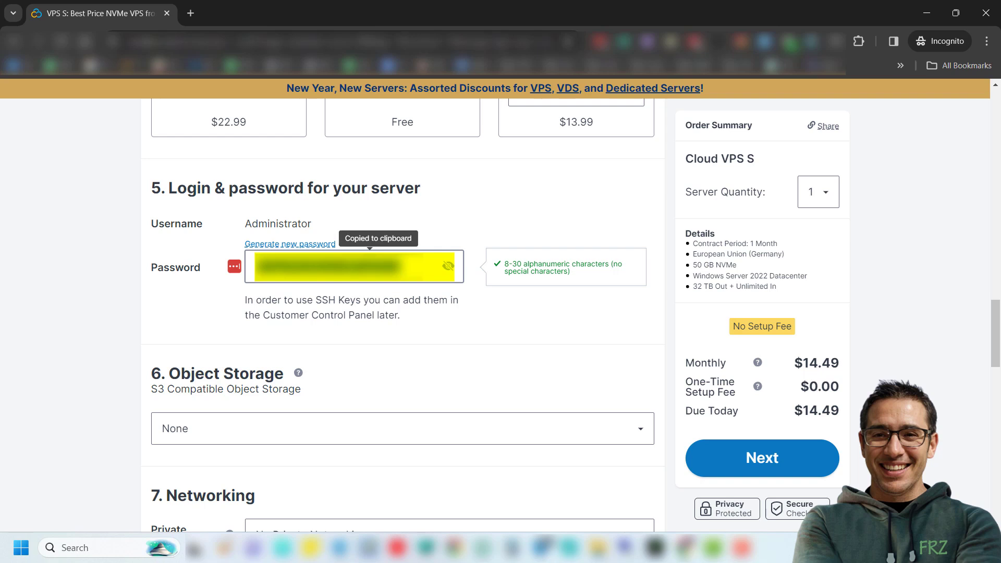
scroll(339, 258, "down", 3)
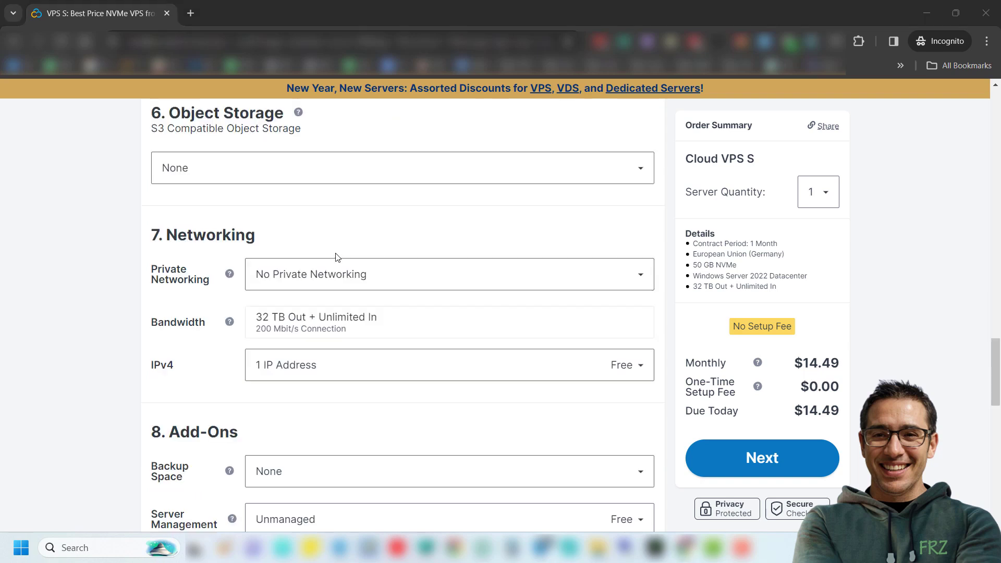
scroll(405, 247, "down", 1)
scroll(406, 248, "down", 1)
scroll(405, 248, "down", 1)
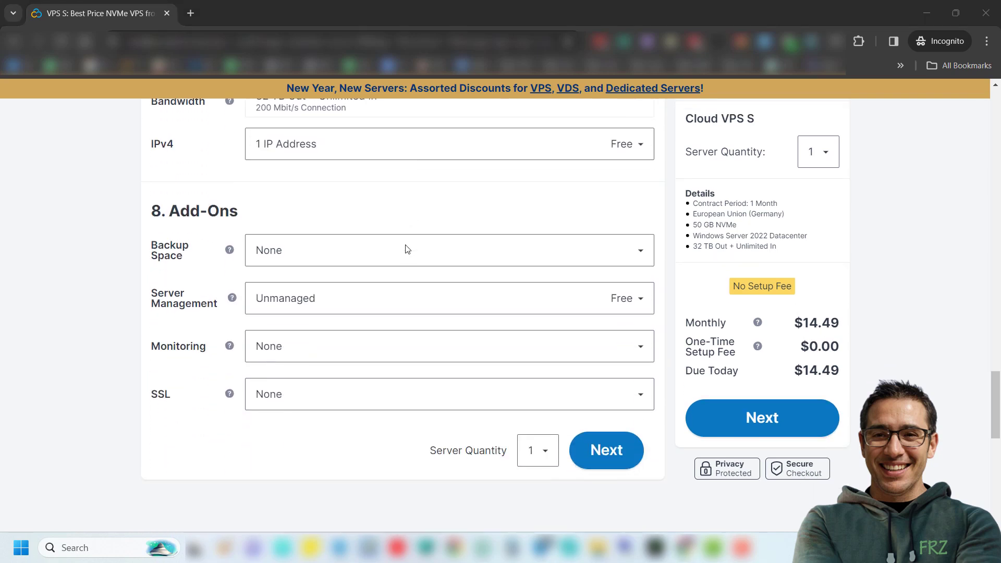
scroll(405, 250, "down", 1)
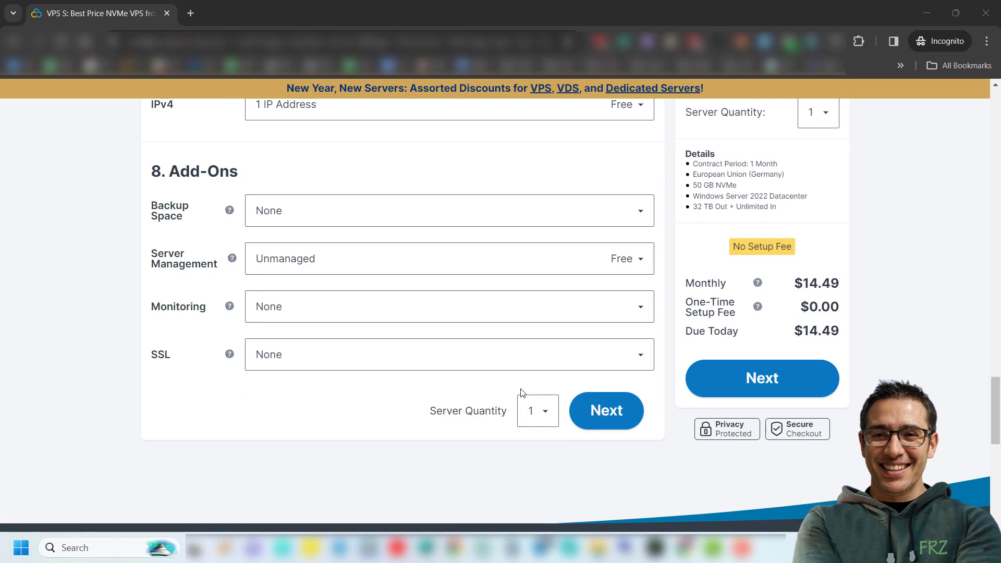
Proceed to the order review and submit with Order & Pay for $14.49
left_click(622, 420)
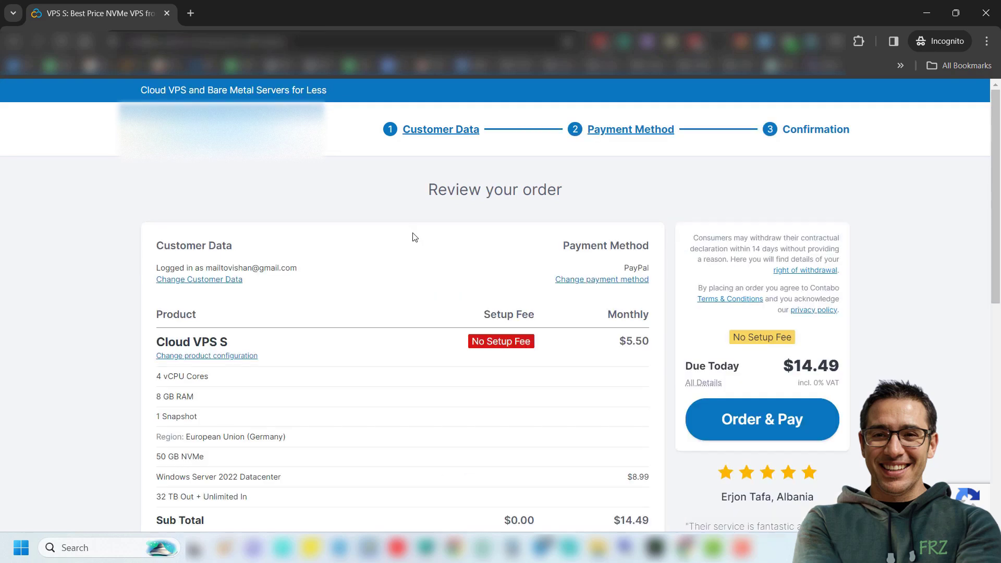
scroll(413, 237, "down", 5)
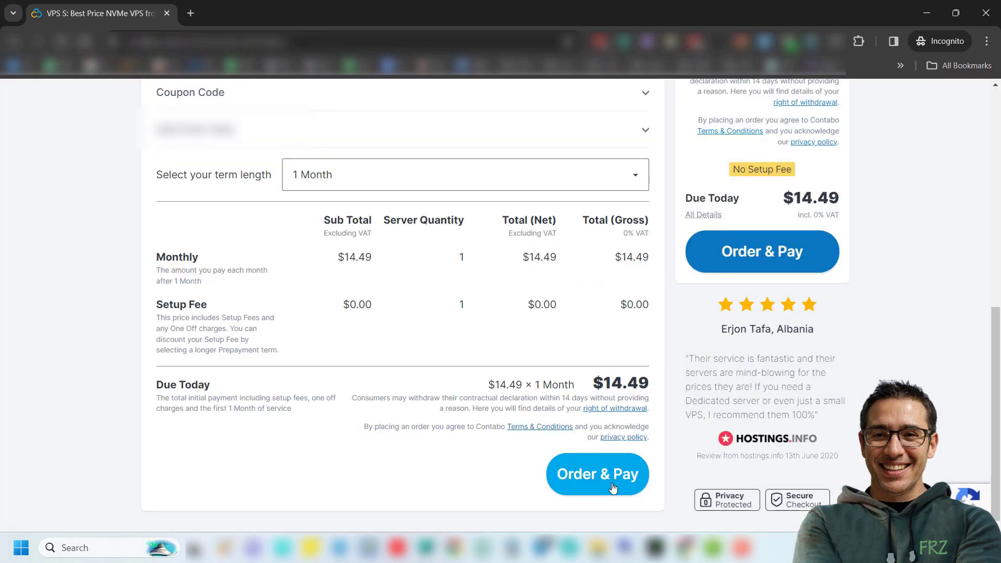
left_click(612, 485)
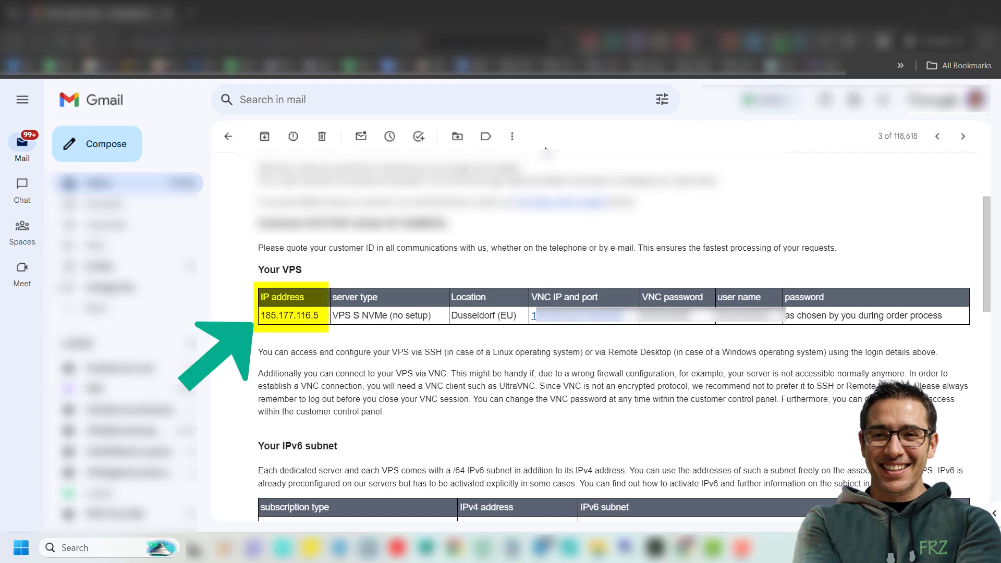
key("ctrl+shift+n")
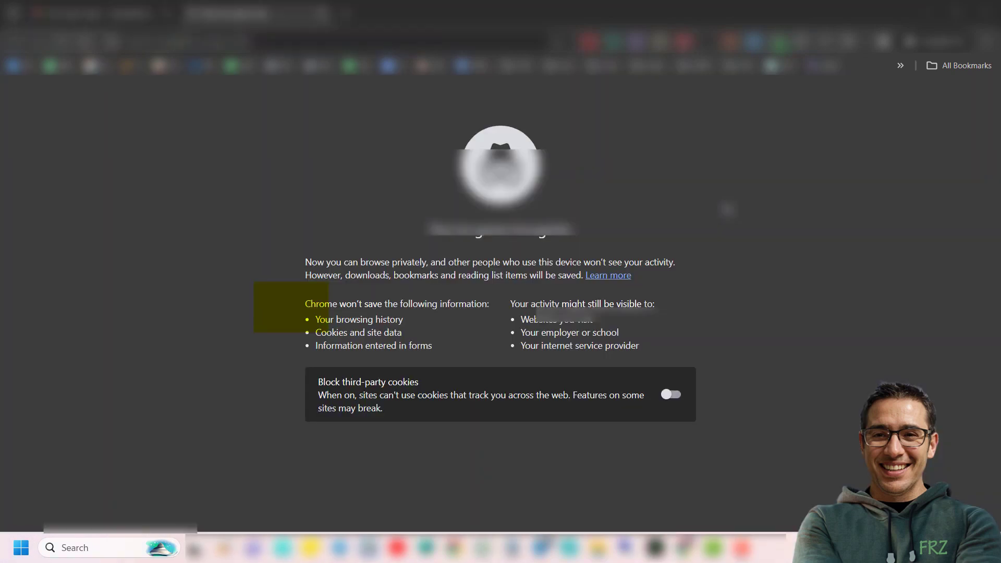
left_click(91, 548)
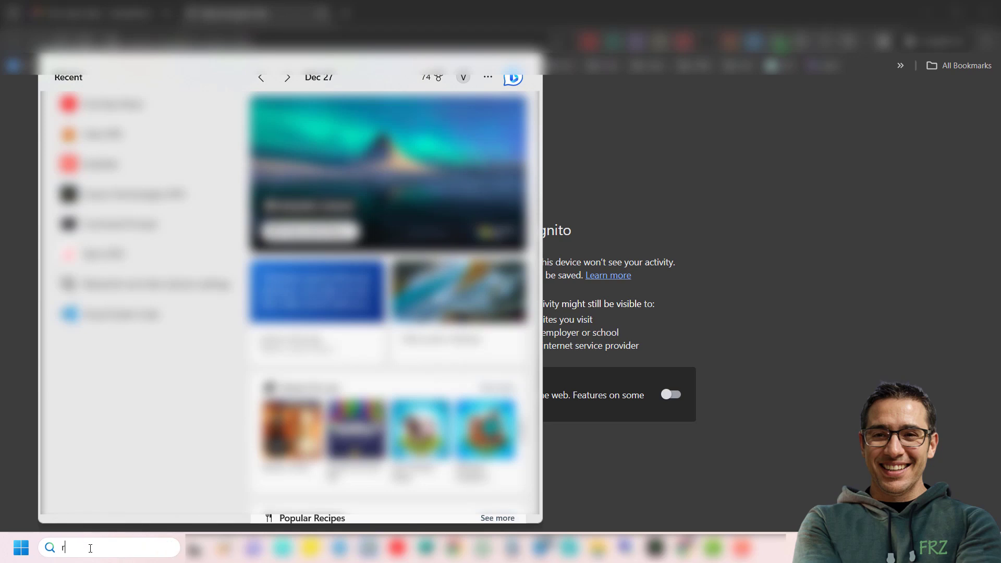
type("remote")
key("Return")
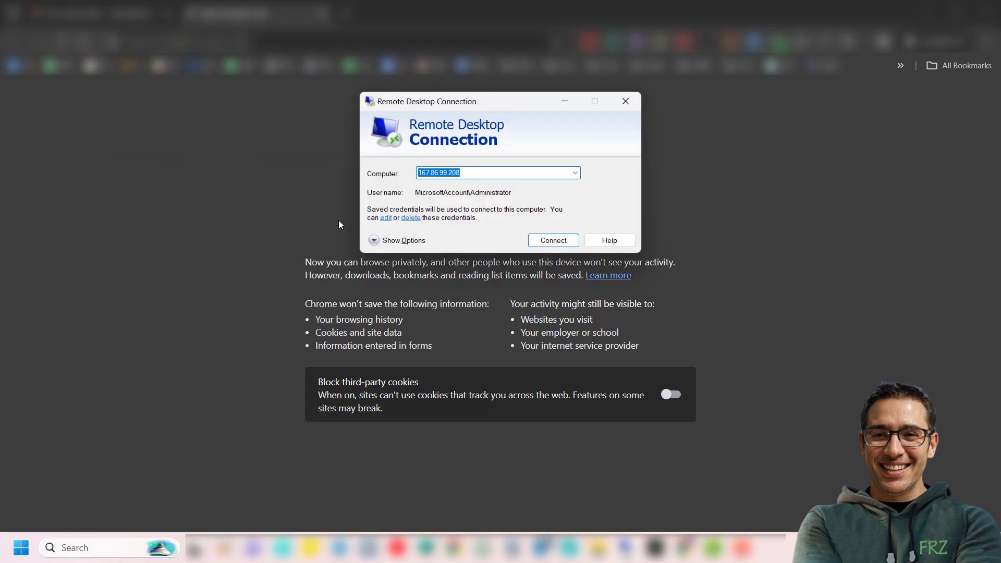
key("BackSpace")
Allow saving credentials and set the user name to Administrator
key("Tab")
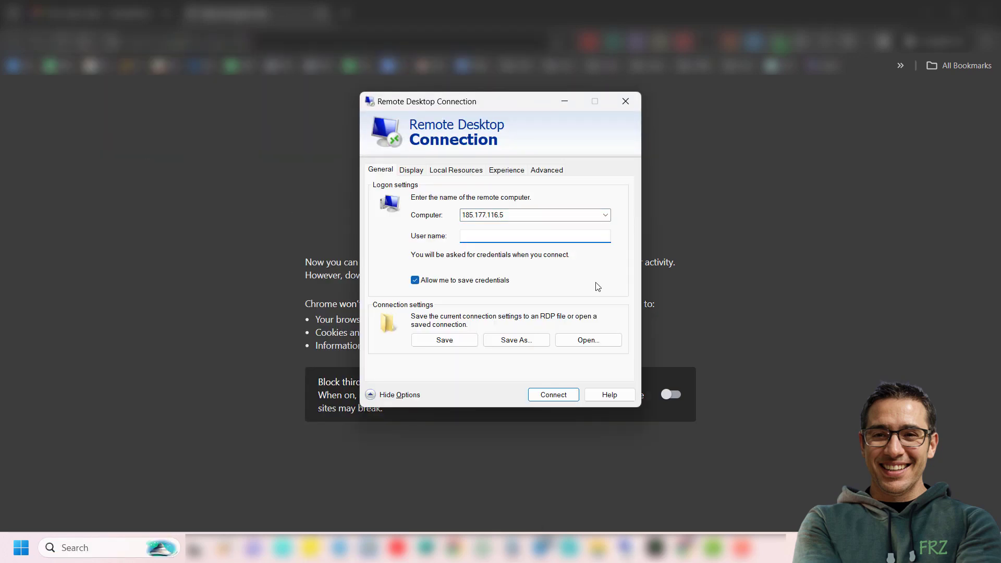
key("Tab")
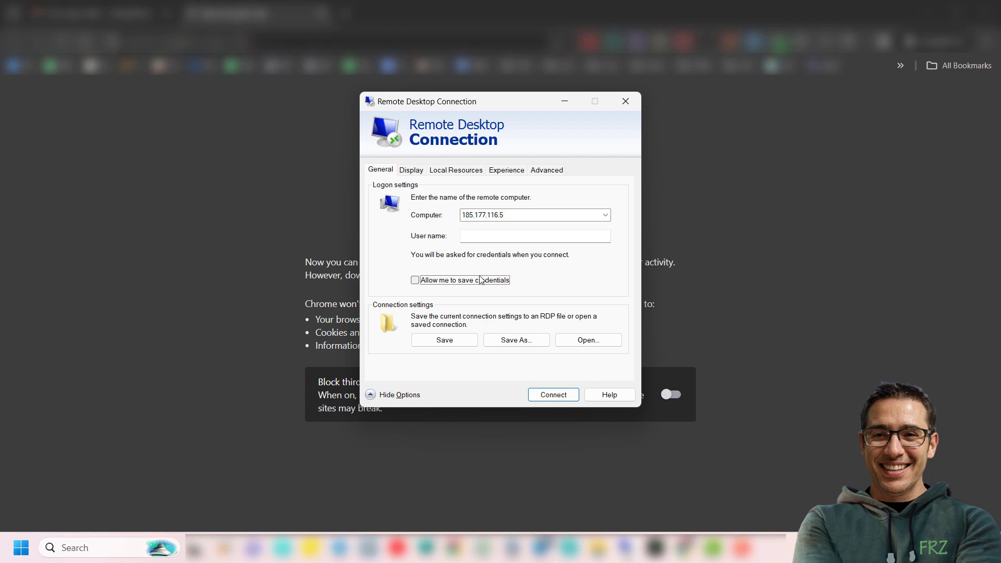
left_click(486, 283)
left_click(513, 236)
type("Ad")
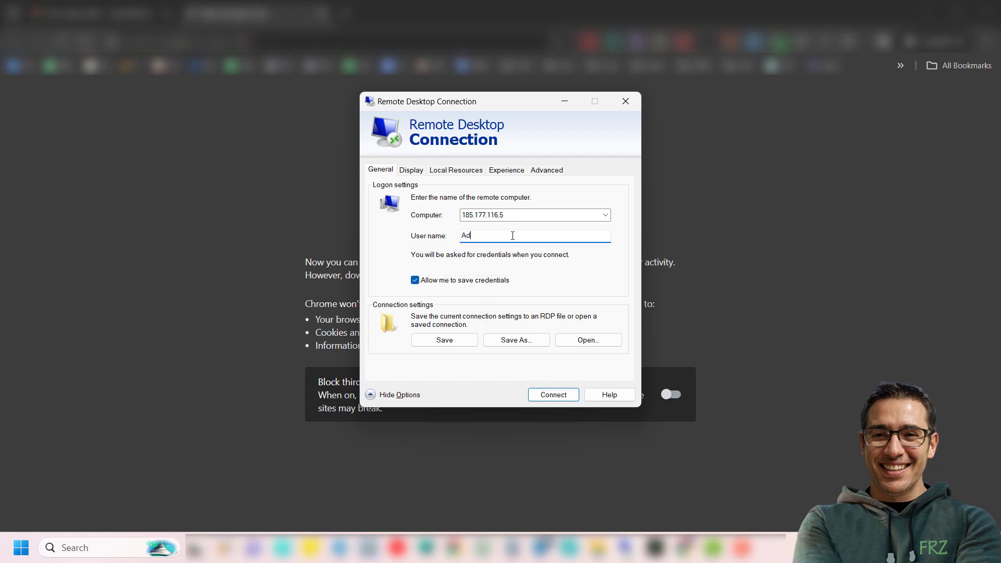
type("min")
type("istrator")
Connect with the password, accept the untrusted certificate and stop future warnings for this server
left_click(578, 396)
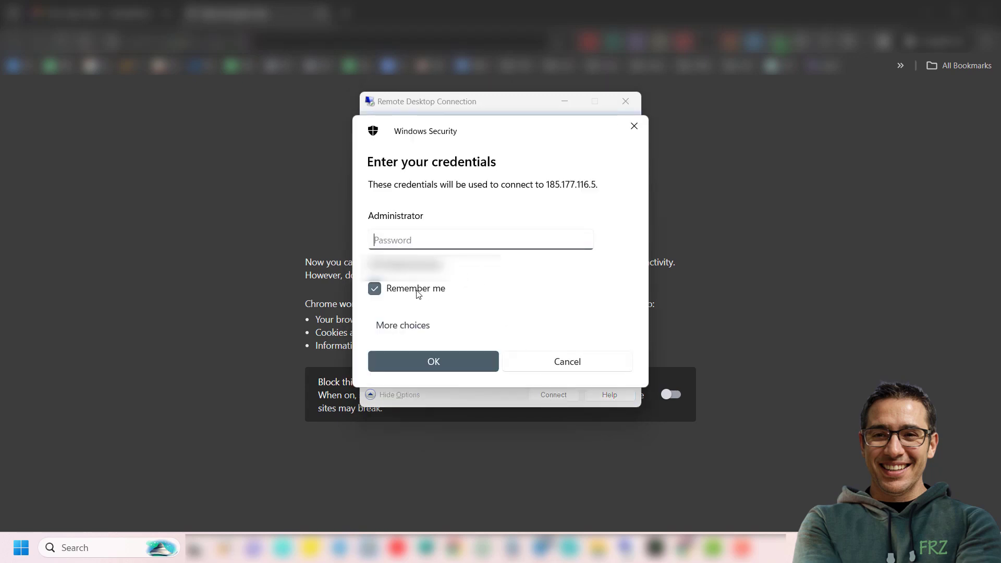
left_click(470, 362)
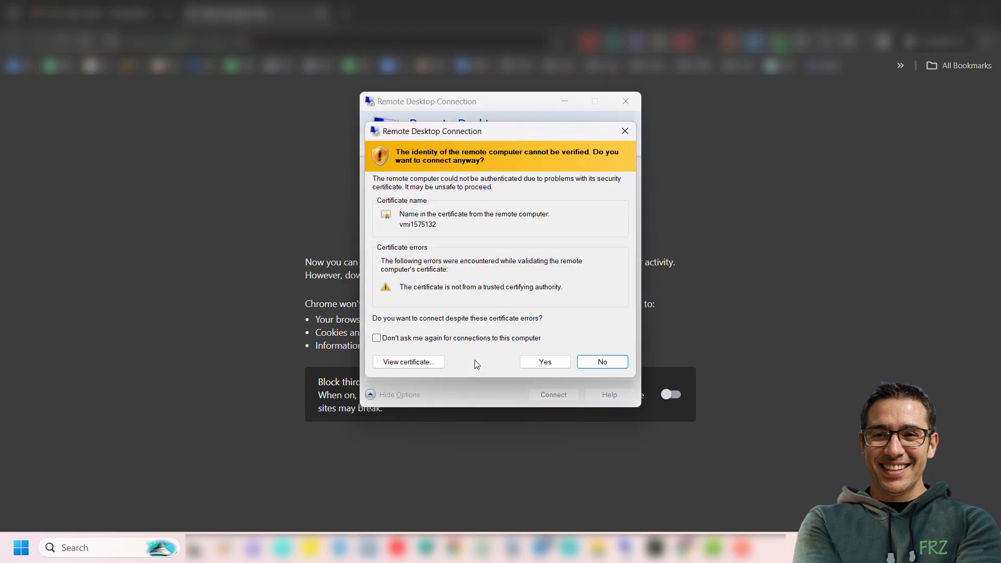
left_click(376, 338)
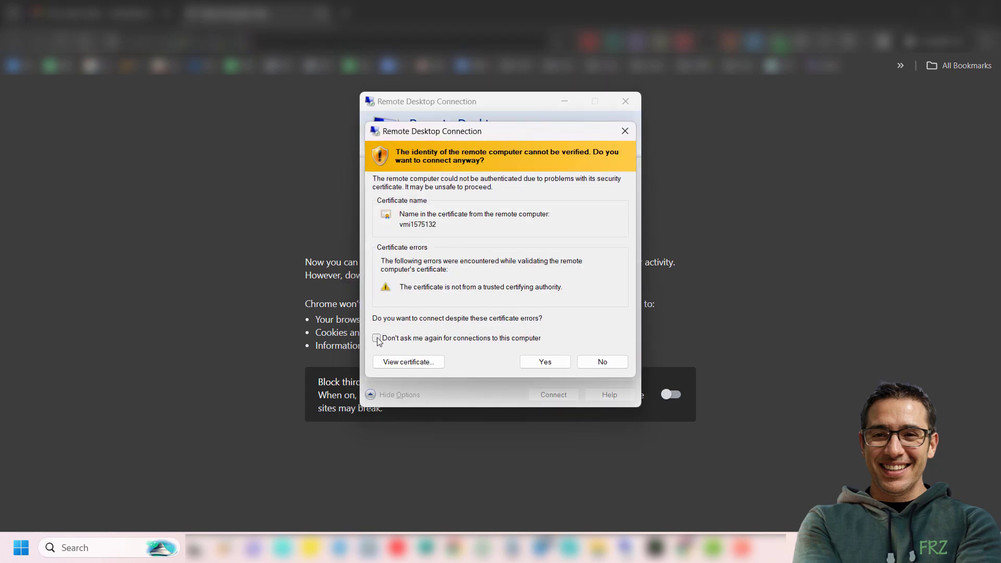
left_click(547, 363)
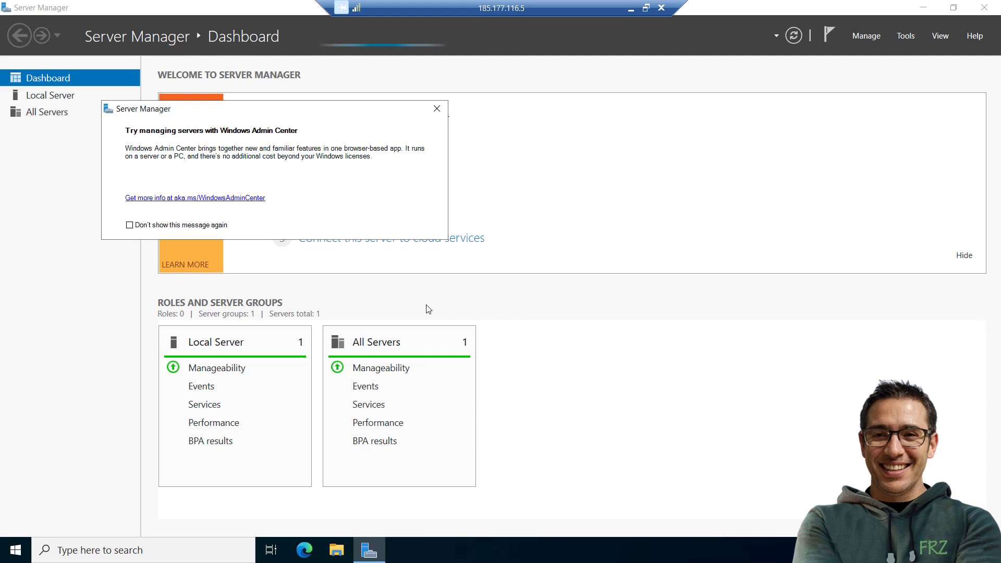
Dismiss the Windows Admin Center message permanently and close Server Manager
left_click(129, 224)
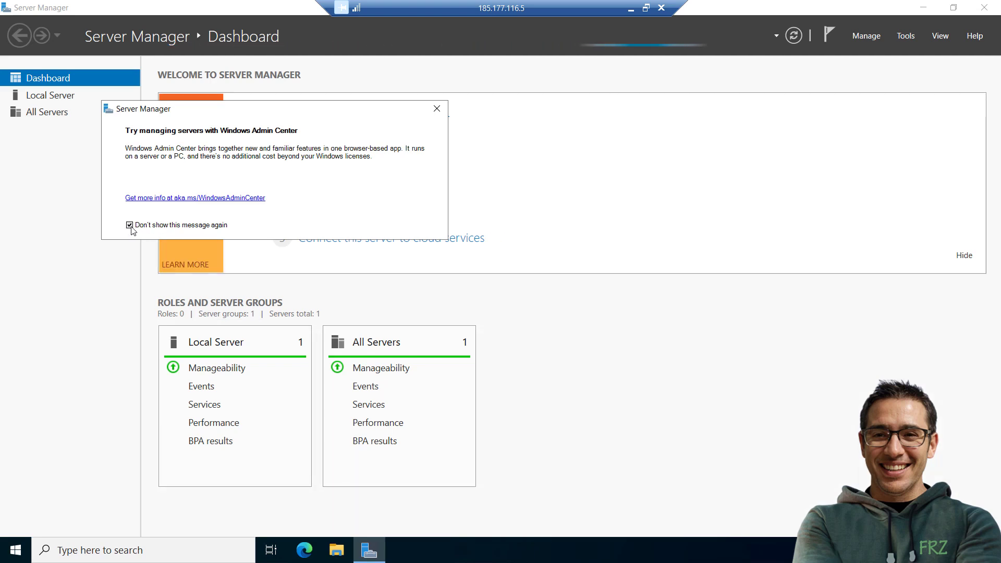
left_click(434, 110)
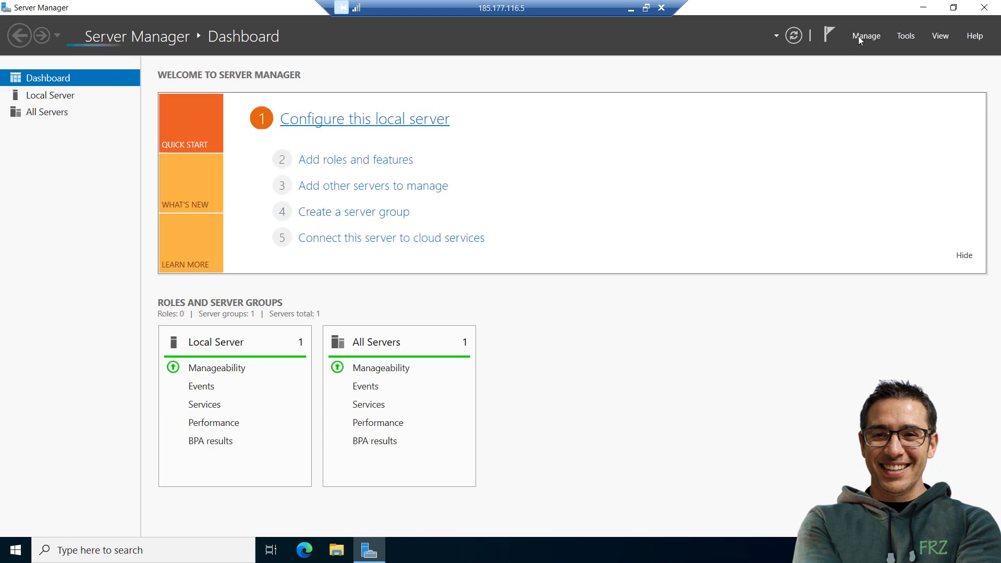
left_click(993, 9)
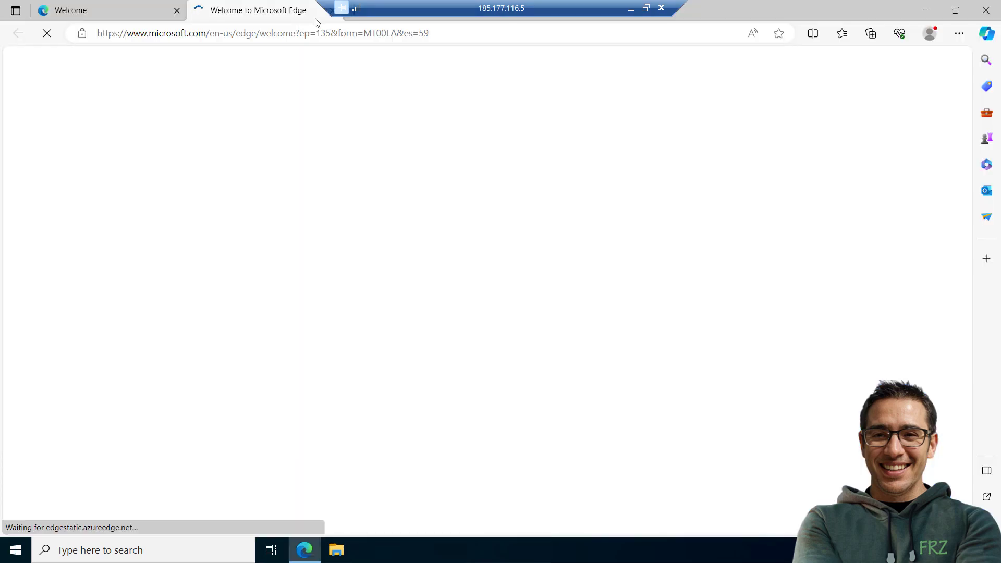
Search icmarkets in Edge and go to the IC Markets website
left_click(323, 33)
type("icmarkets")
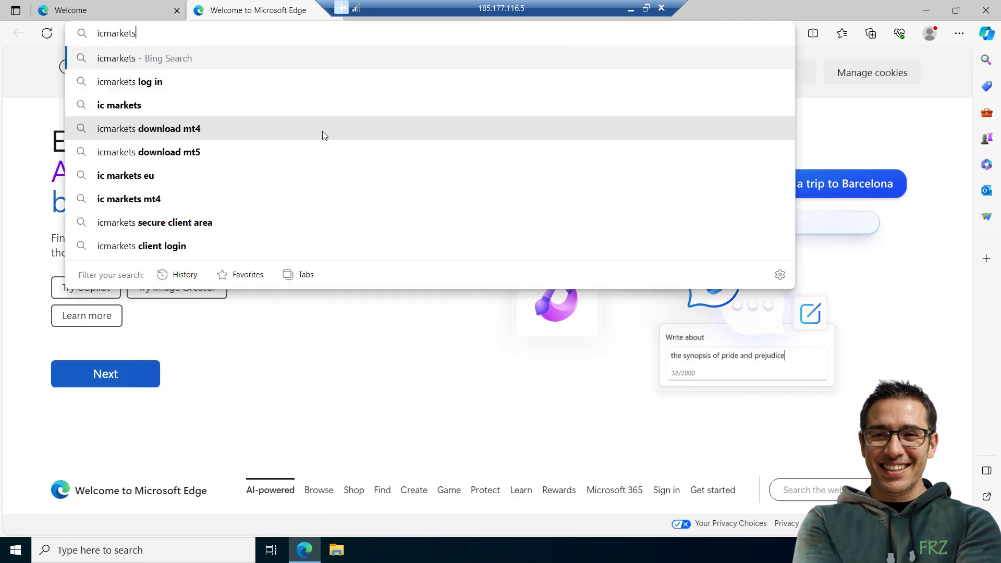
key("Return")
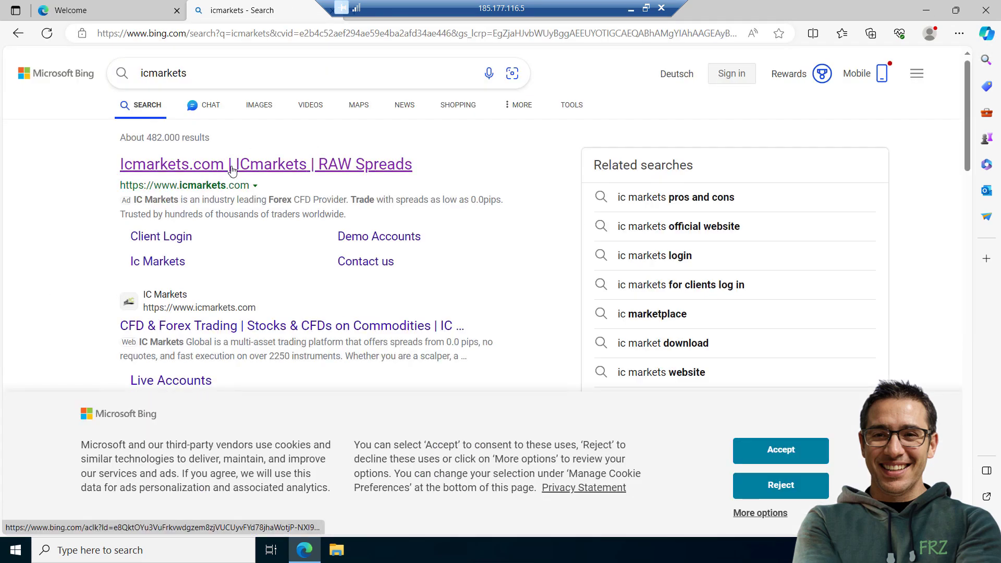
left_click(235, 166)
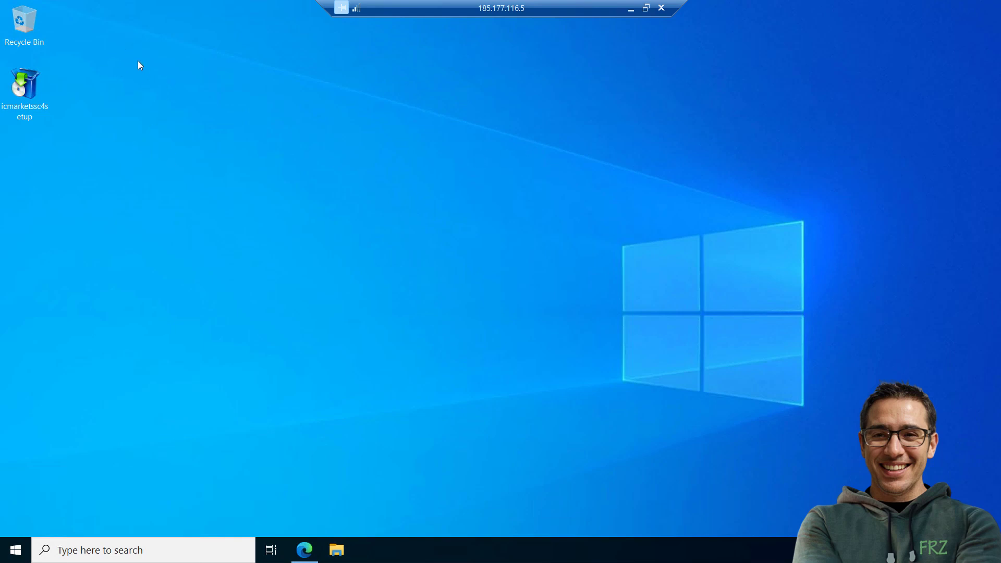
Run the icmarketssc4setup installer, accept the license and finish to launch MetaTrader 4
double_click(30, 92)
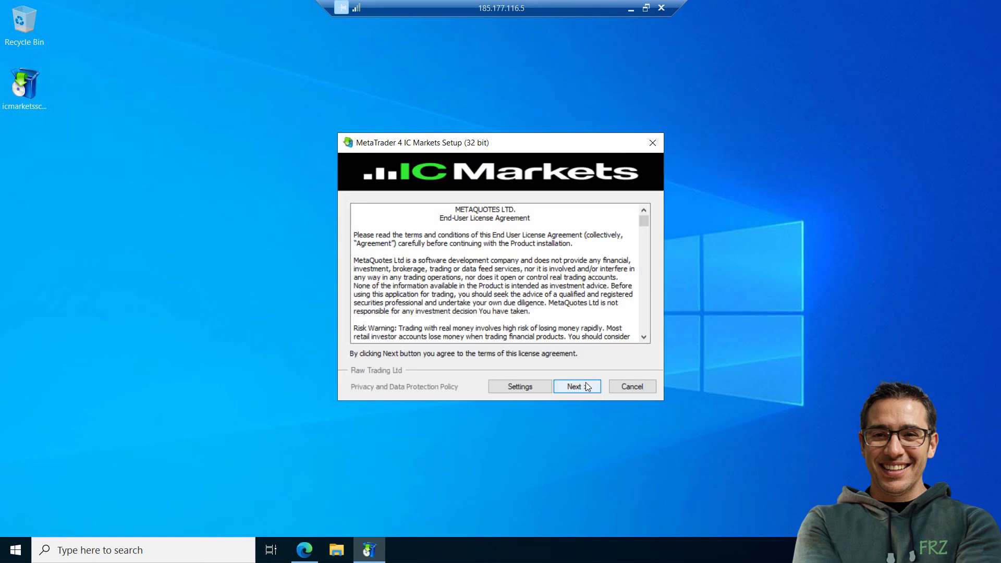
left_click(587, 387)
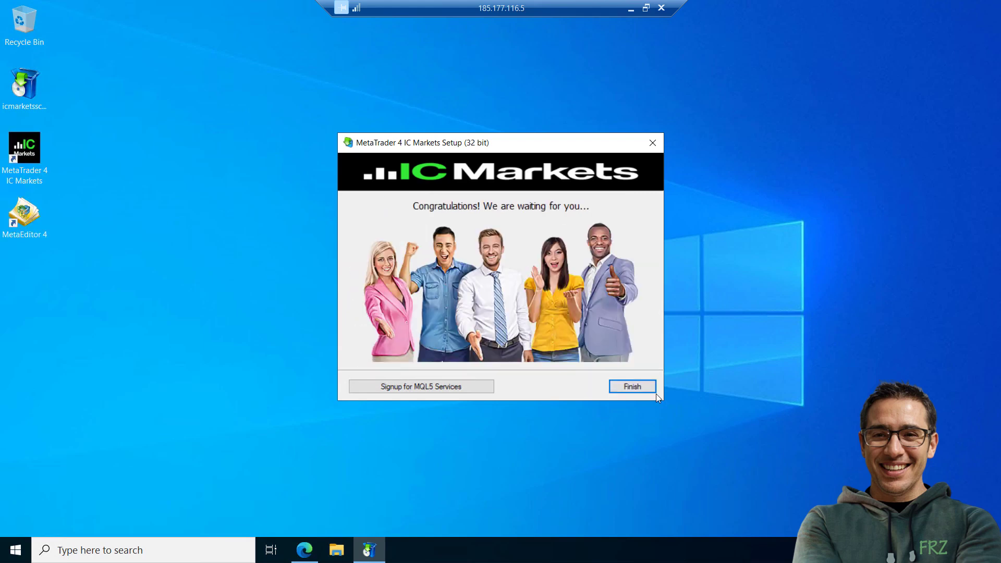
left_click(633, 387)
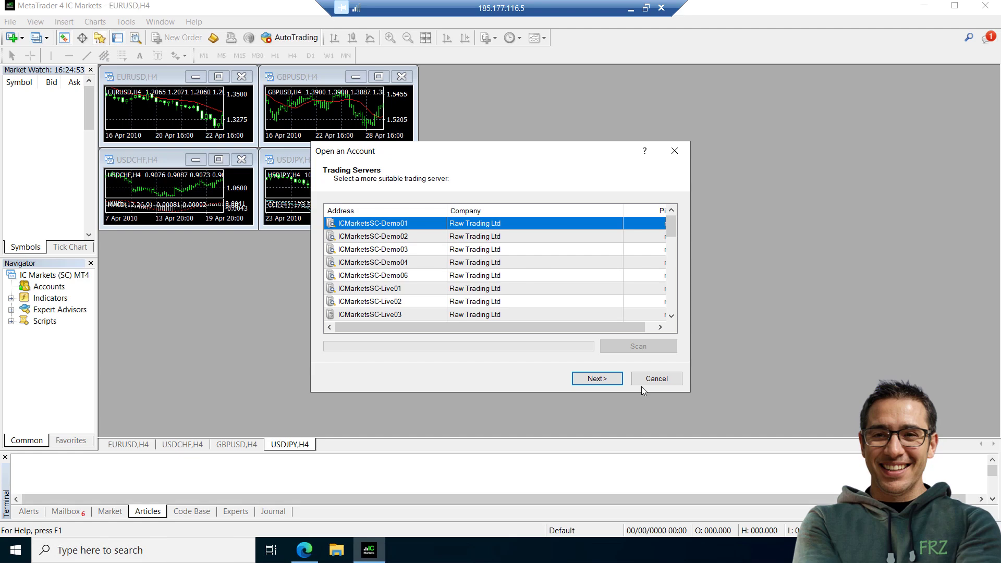